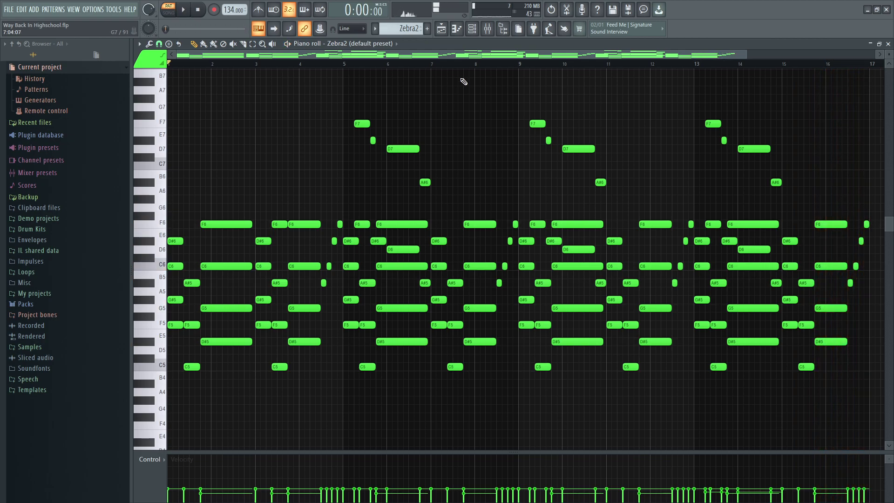
Step: View the Zebra2 (default preset) instrument through the channel rack, and return to its piano roll
{"action": "left_click", "coordinate": [479, 31]}
{"action": "left_click", "coordinate": [305, 95]}
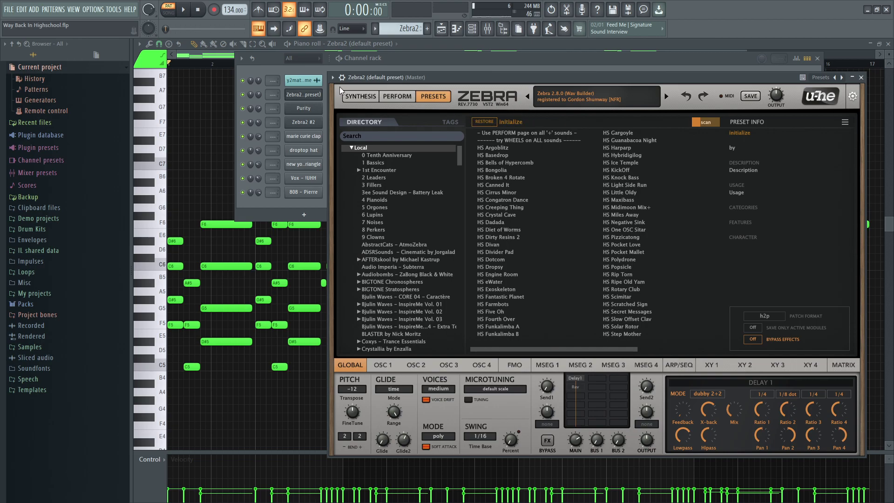
{"action": "right_click", "coordinate": [318, 95]}
{"action": "left_click", "coordinate": [339, 118]}
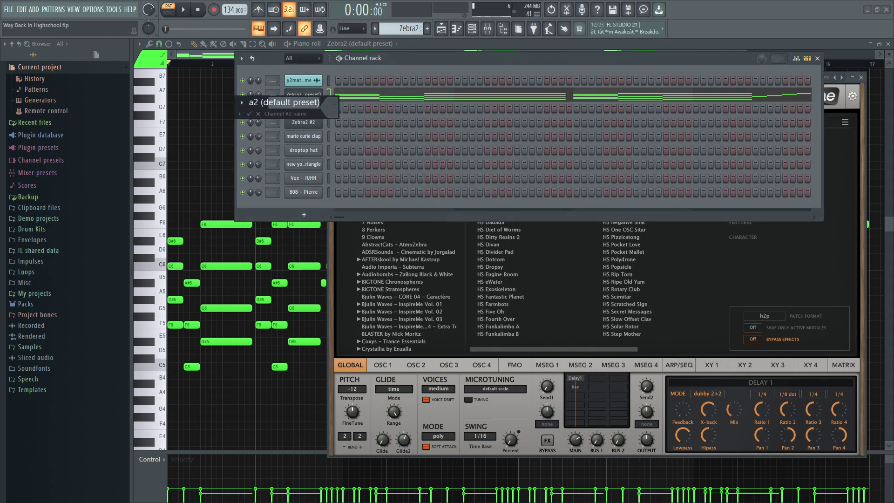
{"action": "left_click", "coordinate": [408, 51]}
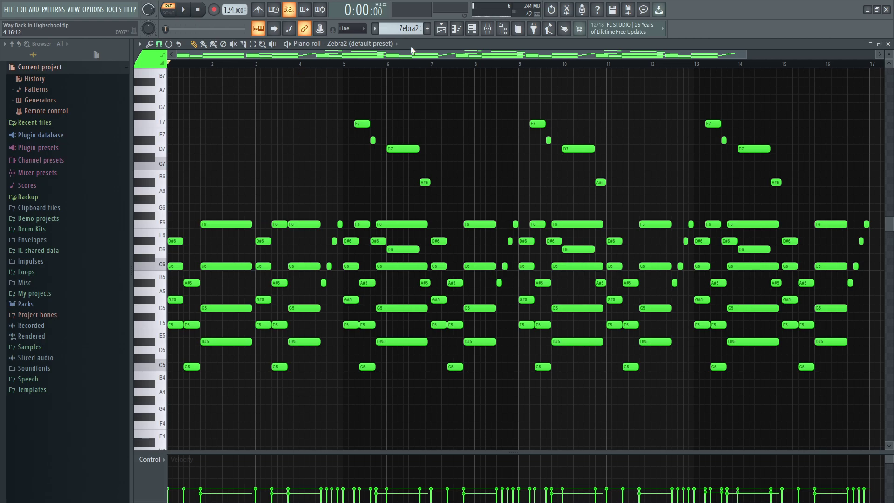
Step: Play the Zebra2 #4 pattern in the piano roll, skipping ahead to bar 9
{"action": "key", "text": "KP_Add"}
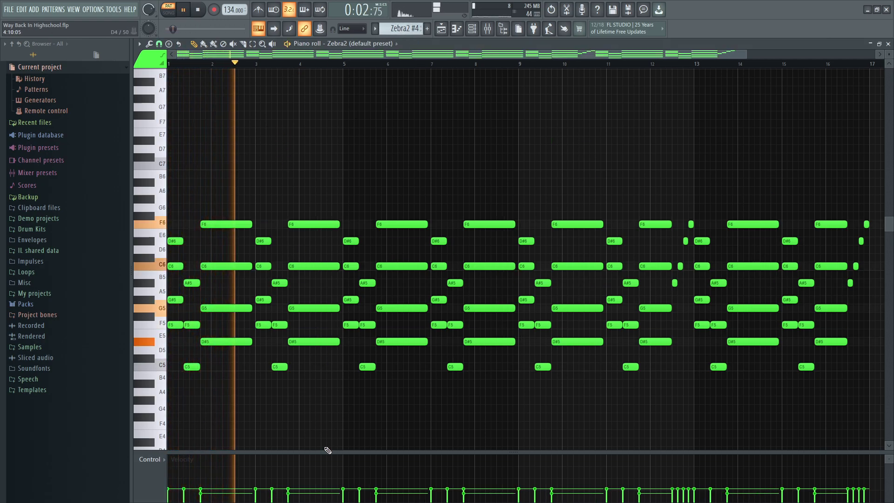
{"action": "mouse_move", "coordinate": [325, 450]}
{"action": "left_mouse_down"}
{"action": "mouse_move", "coordinate": [325, 430]}
{"action": "mouse_move", "coordinate": [325, 449]}
{"action": "left_mouse_up"}
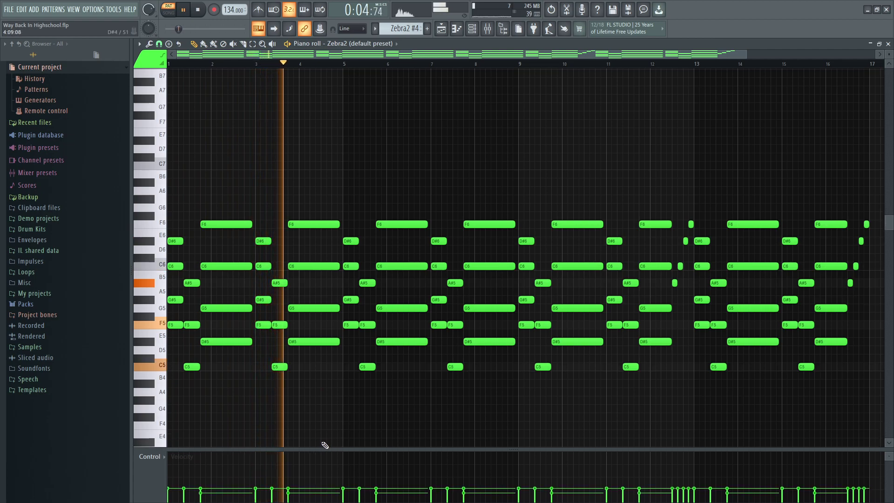
{"action": "left_click", "coordinate": [516, 62]}
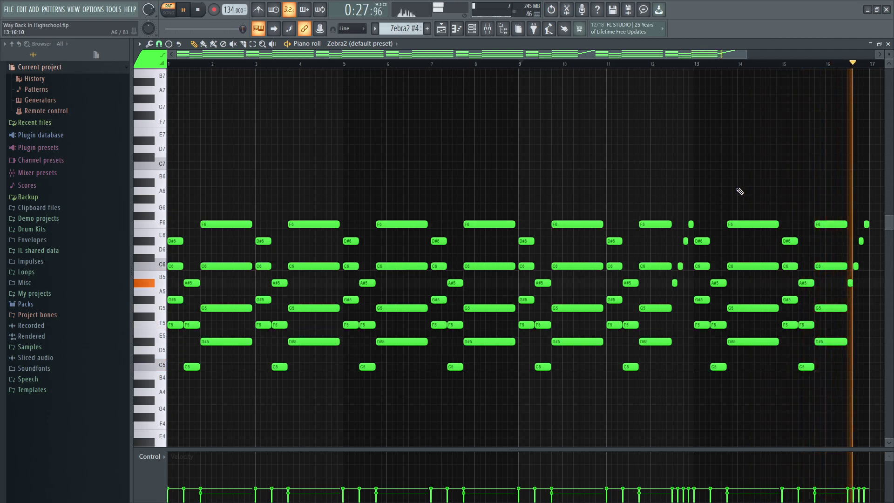
Step: Switch to the Purity pattern and play it in the piano roll, skipping ahead to about bar 9
{"action": "scroll", "coordinate": [410, 29], "scroll_direction": "down", "scroll_amount": 1}
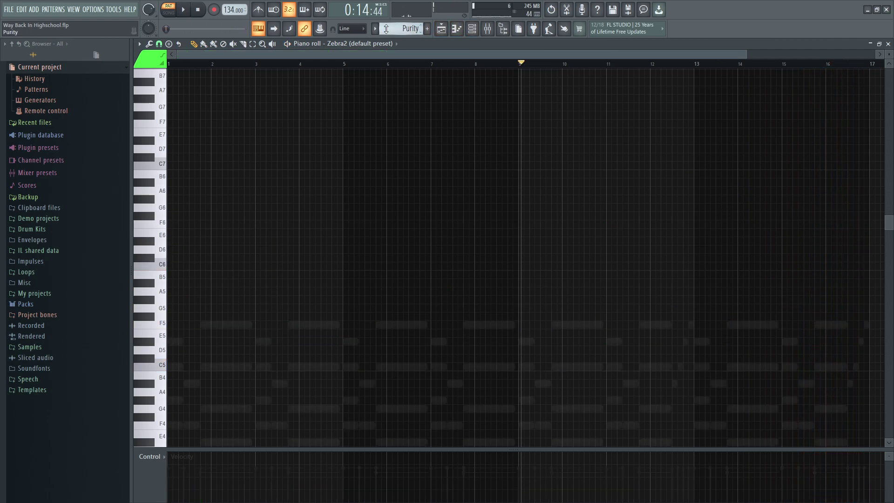
{"action": "scroll", "coordinate": [254, 213], "scroll_direction": "down", "scroll_amount": 4}
{"action": "key", "text": "space"}
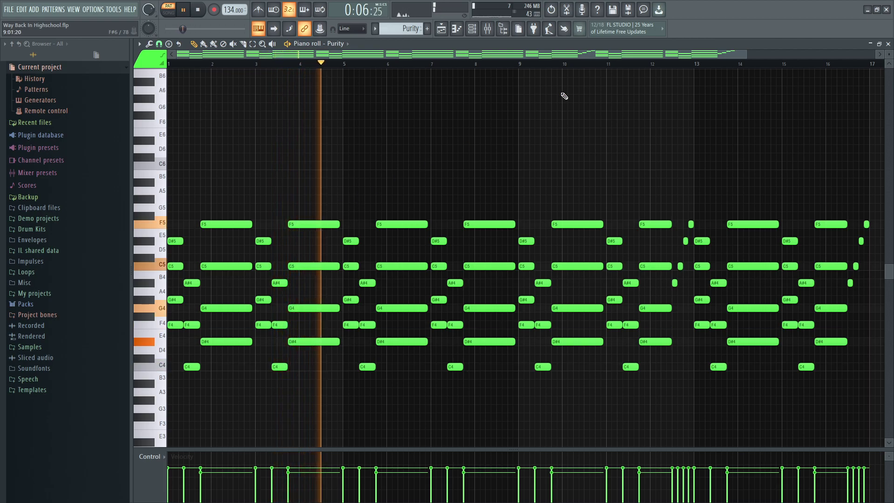
{"action": "left_click", "coordinate": [538, 66]}
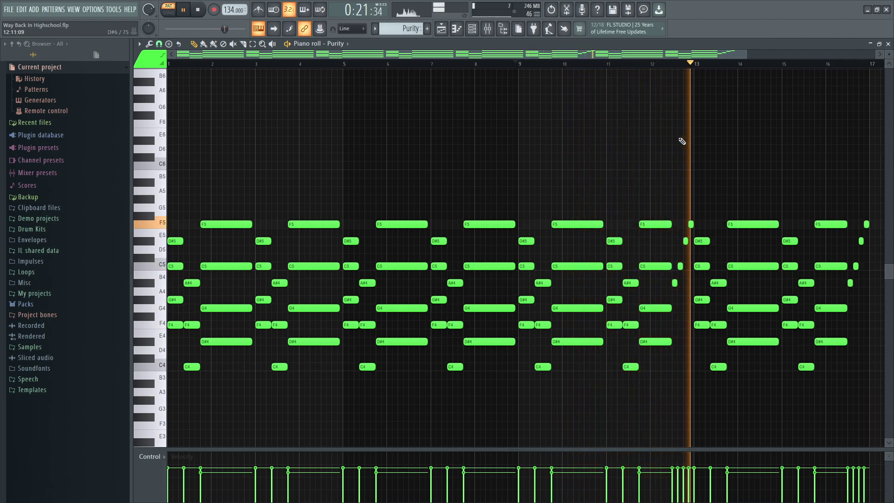
Step: Examine the Purity instrument's Lowpassed Piano sound and its preset list, and return to the piano roll
{"action": "left_click", "coordinate": [474, 32]}
{"action": "left_click", "coordinate": [321, 106]}
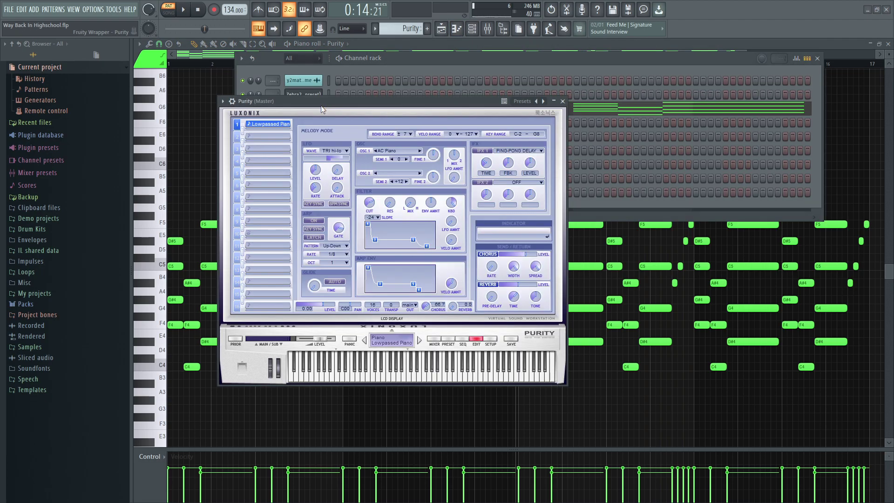
{"action": "left_click", "coordinate": [447, 339]}
{"action": "left_click", "coordinate": [624, 400]}
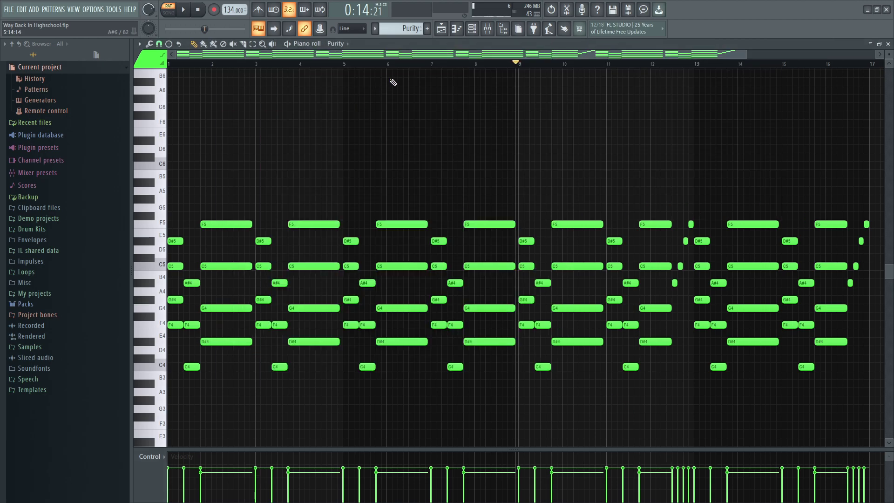
Step: Switch to the Zebra2 #2 pattern, play its melody in the piano roll and stop playback
{"action": "scroll", "coordinate": [390, 23], "scroll_direction": "down", "scroll_amount": 2}
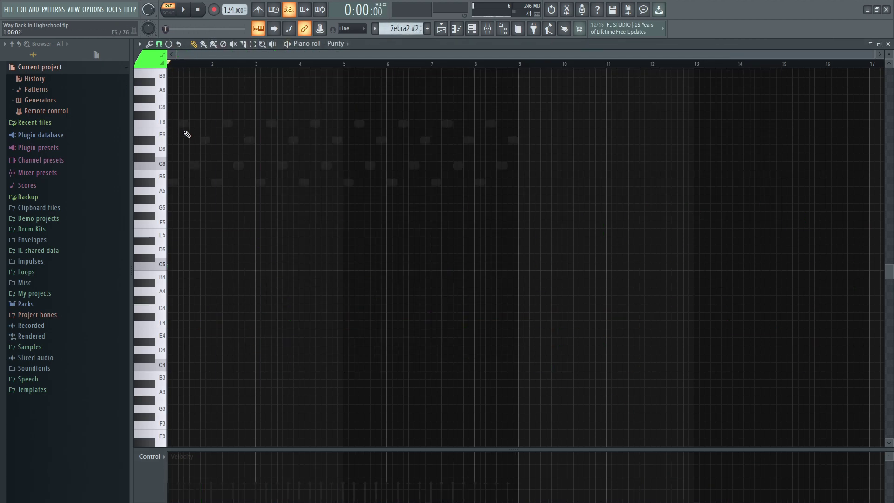
{"action": "scroll", "coordinate": [185, 128], "scroll_direction": "up", "scroll_amount": 3}
{"action": "key", "text": "space"}
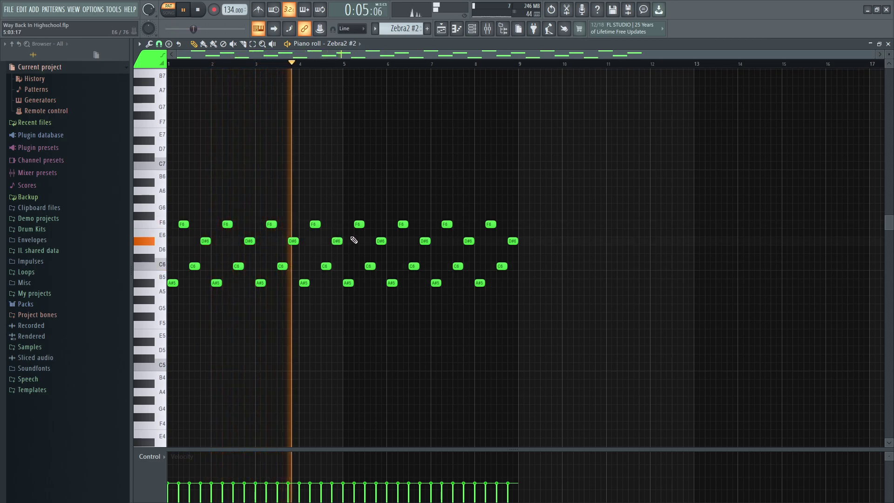
{"action": "key", "text": "space"}
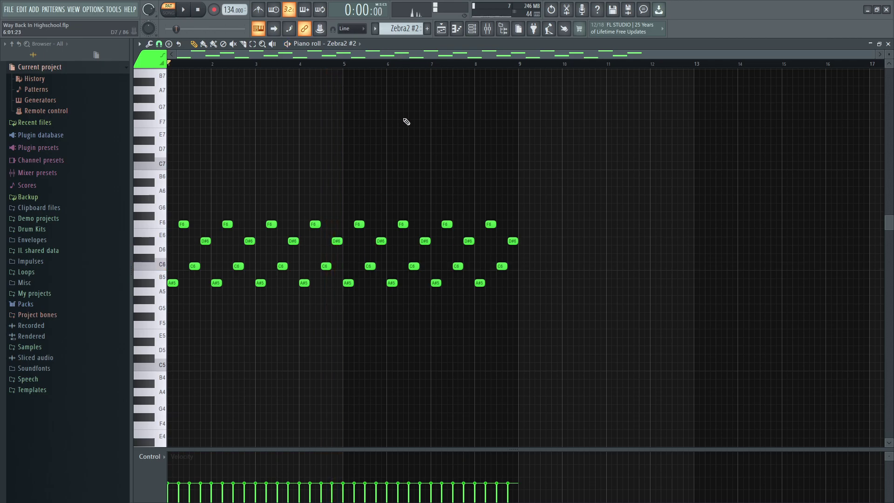
Step: View the Zebra2 #2 instrument's HS Crimson Flutes+ preset through the channel rack, and return to the piano roll
{"action": "left_click", "coordinate": [471, 28]}
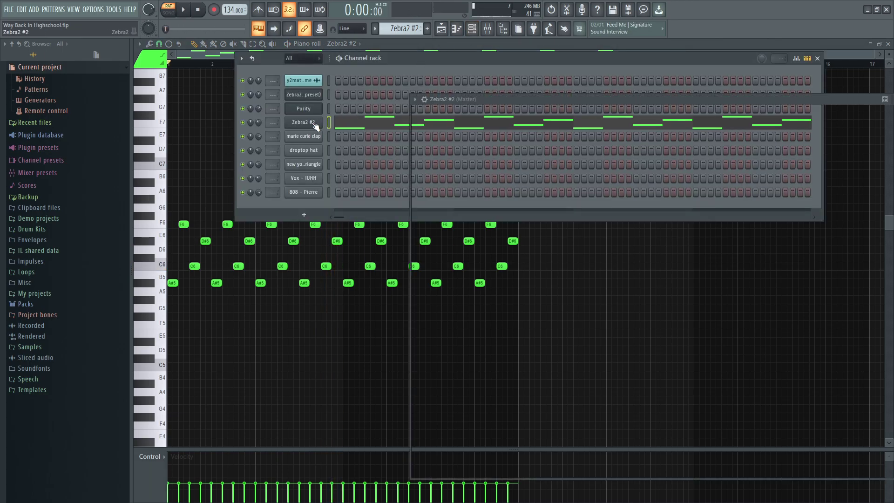
{"action": "left_click", "coordinate": [315, 124]}
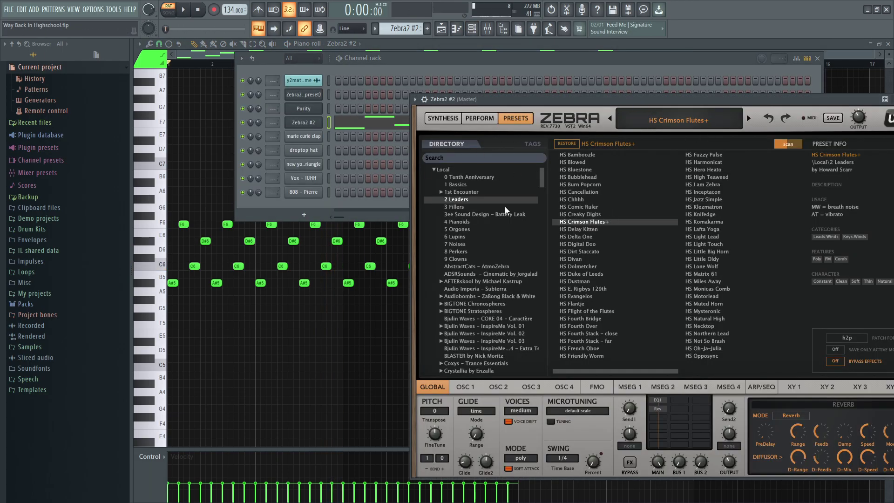
{"action": "left_click", "coordinate": [290, 356]}
Step: Switch to the Zebra2 #3 pattern, play its melody and stop playback
{"action": "scroll", "coordinate": [397, 35], "scroll_direction": "down", "scroll_amount": 1}
{"action": "key", "text": "space"}
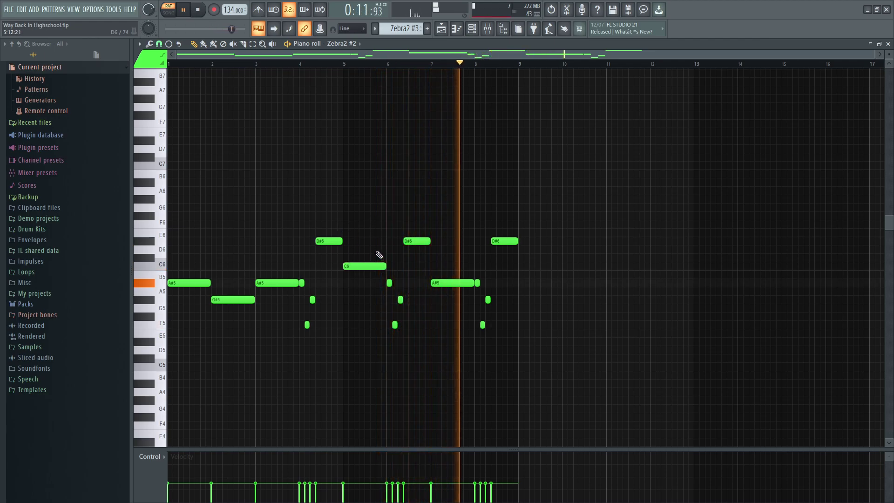
{"action": "key", "text": "space"}
Step: Open the marie curie clap pattern's notes in the piano roll and play them, showing about the first three bars
{"action": "scroll", "coordinate": [411, 24], "scroll_direction": "up", "scroll_amount": 1}
{"action": "scroll", "coordinate": [256, 256], "scroll_direction": "down", "scroll_amount": 4}
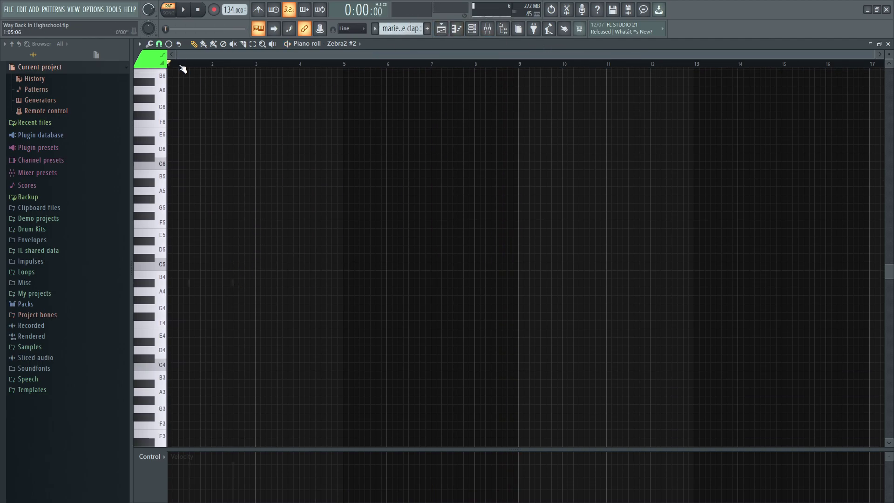
{"action": "double_click", "coordinate": [190, 284]}
{"action": "key", "text": "space"}
{"action": "left_click_drag", "start_coordinate": [875, 55], "coordinate": [557, 74]}
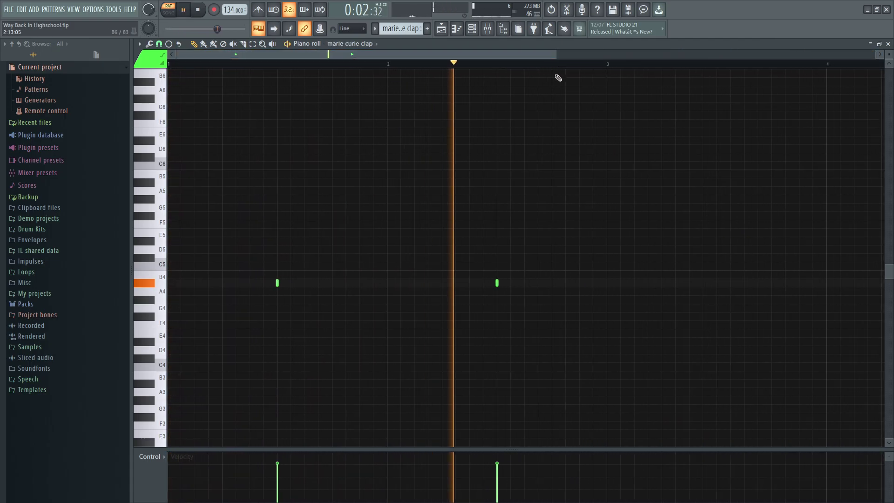
Step: Play the droptop hat and new york in june triangle patterns one after the other in the piano roll
{"action": "key", "text": "space"}
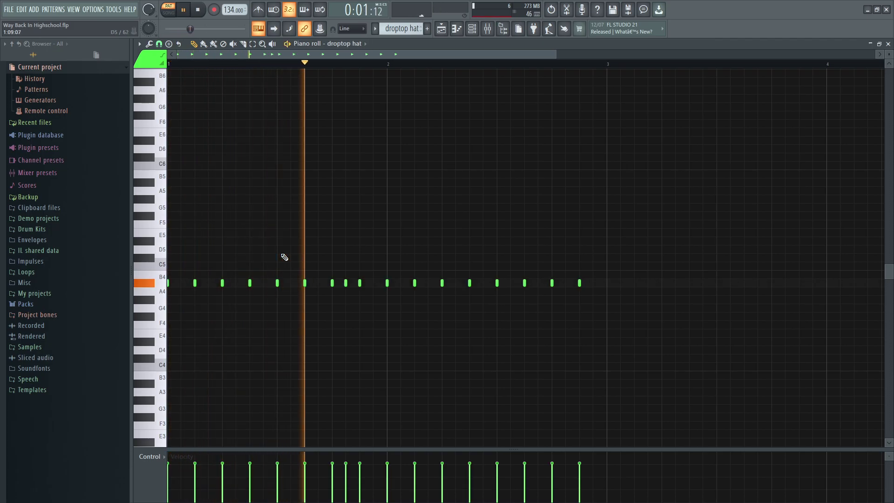
{"action": "key", "text": "space"}
{"action": "key", "text": "space"}
{"action": "left_click", "coordinate": [552, 257]}
{"action": "left_click_drag", "start_coordinate": [553, 56], "coordinate": [588, 56]}
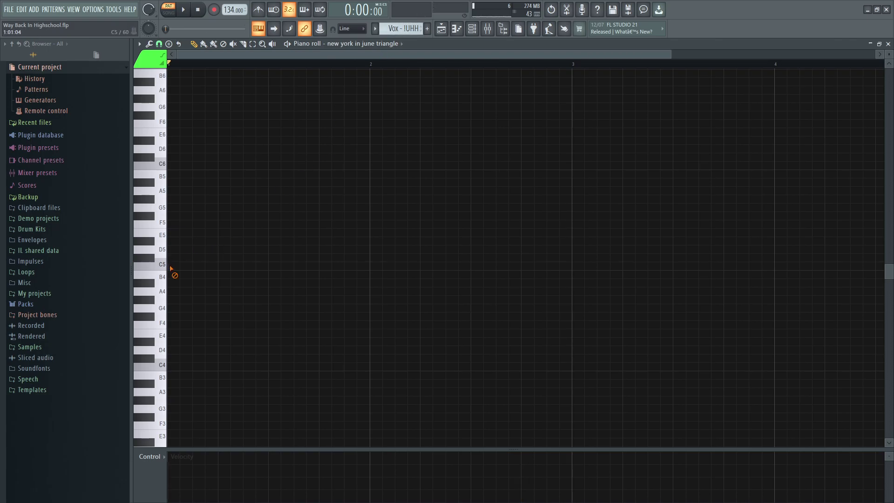
Step: Play the Vox - !UHH and 808 - Pierre patterns one after the other in the piano roll
{"action": "key", "text": "space"}
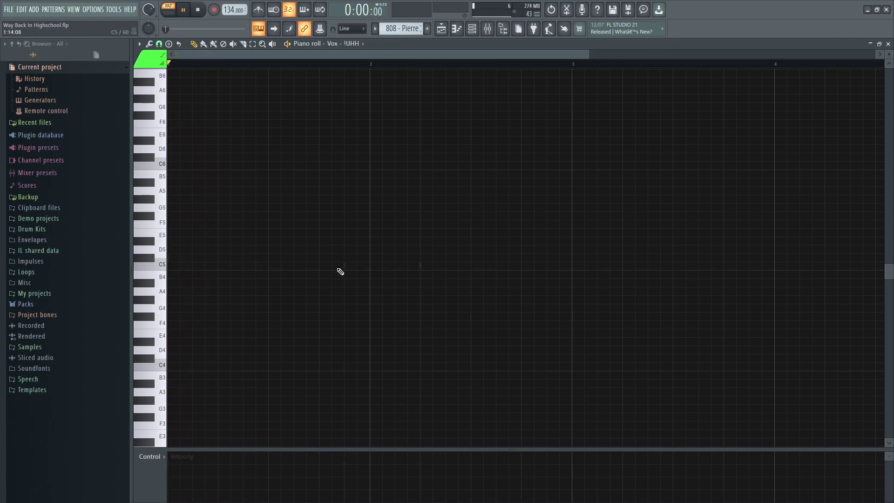
{"action": "double_click", "coordinate": [344, 266]}
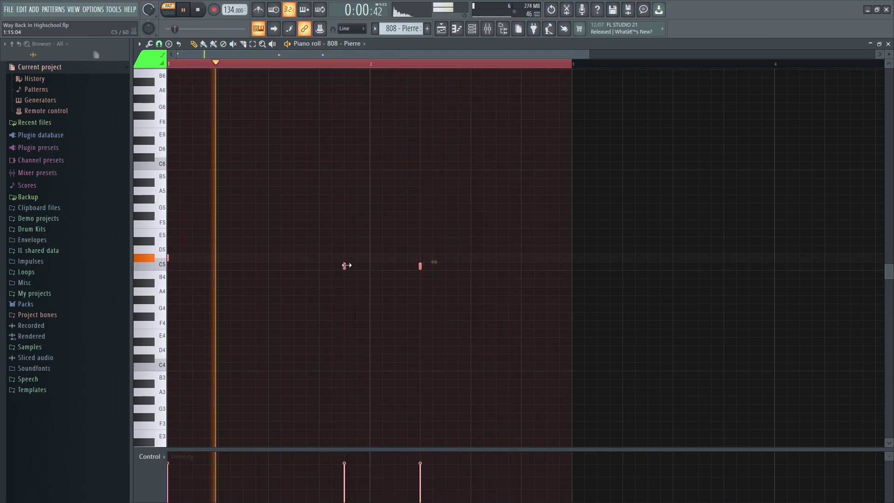
{"action": "left_click_drag", "start_coordinate": [347, 265], "coordinate": [373, 266]}
{"action": "left_click_drag", "start_coordinate": [384, 57], "coordinate": [170, 58]}
{"action": "key", "text": "space"}
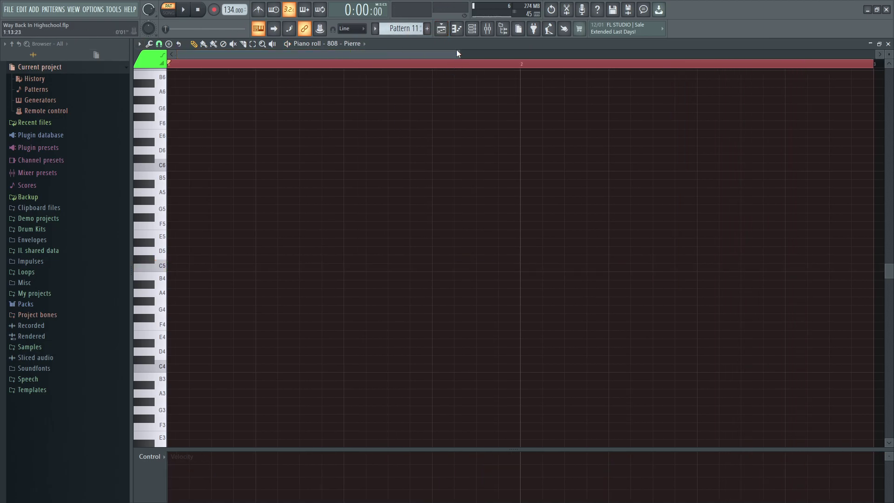
Step: Open the Playlist, play the full arrangement from the start and enable auto-scrolling with the playback position
{"action": "scroll", "coordinate": [457, 53], "scroll_direction": "down", "scroll_amount": 4}
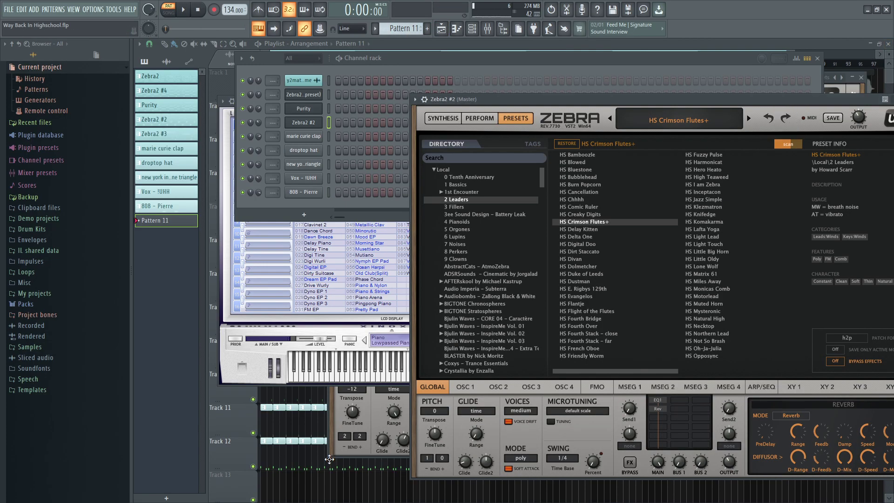
{"action": "left_click", "coordinate": [345, 466]}
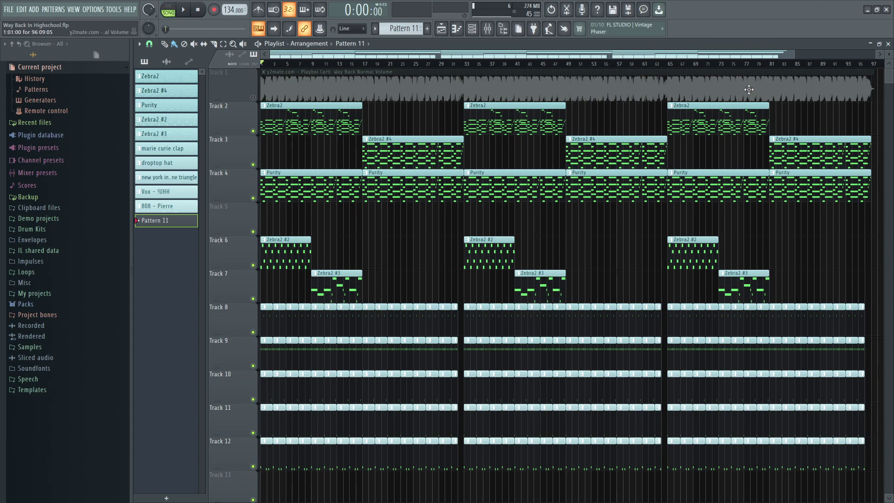
{"action": "left_click_drag", "start_coordinate": [795, 55], "coordinate": [353, 54]}
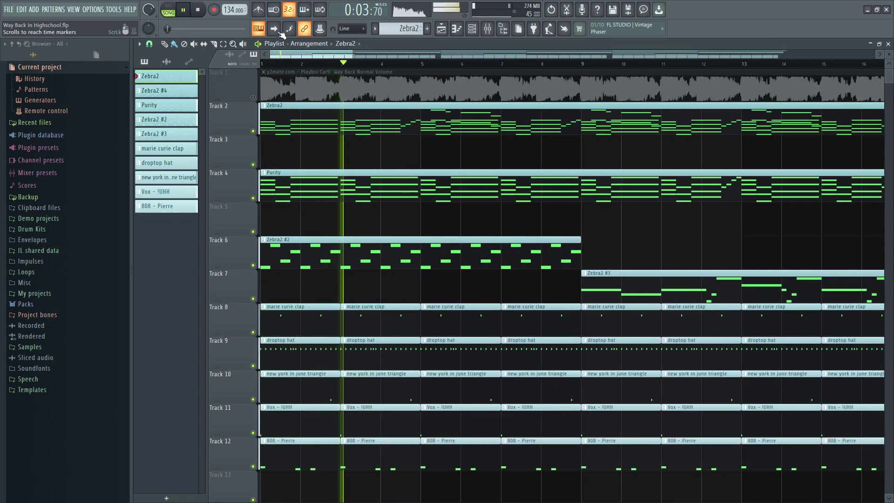
{"action": "left_click", "coordinate": [278, 30]}
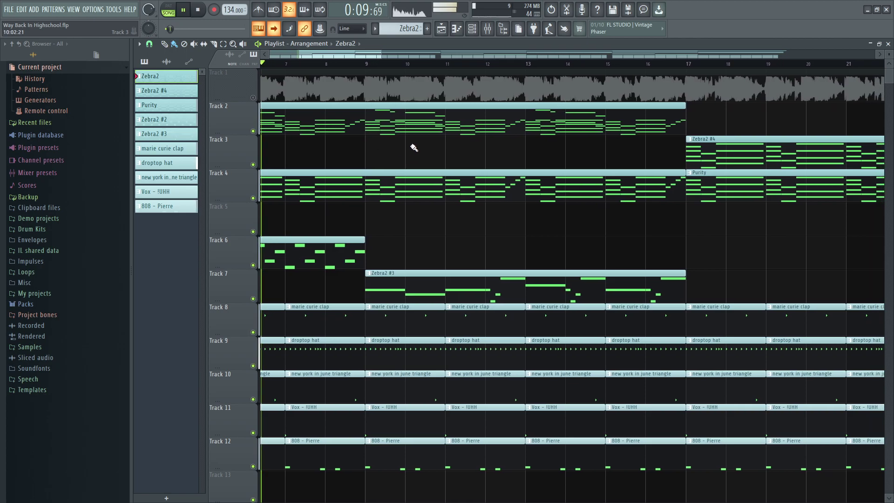
Step: Compare the original song on Track 1 with the remade beat by repeatedly toggling Track 1's solo during playback
{"action": "right_click", "coordinate": [259, 100]}
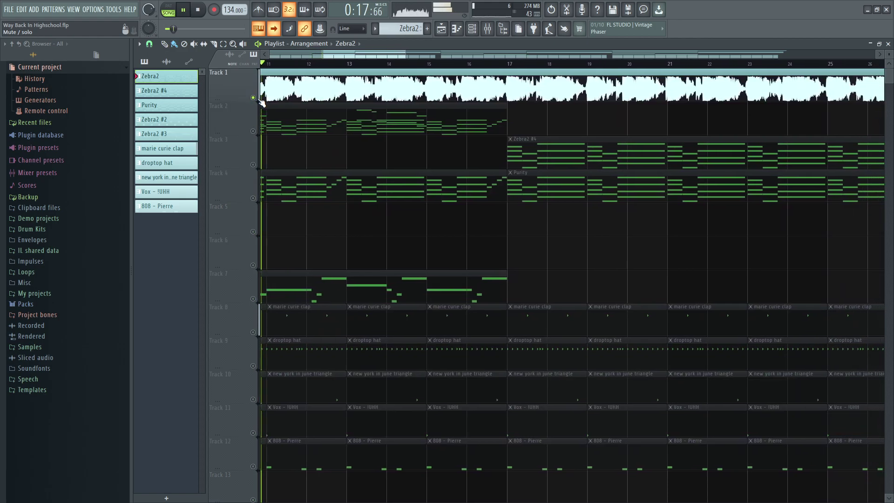
{"action": "right_click", "coordinate": [260, 99]}
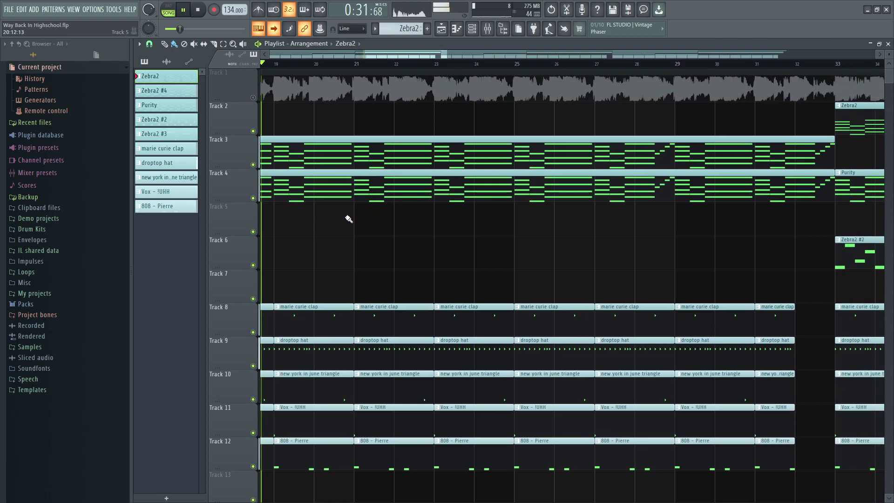
{"action": "left_click", "coordinate": [253, 98], "text": "ctrl"}
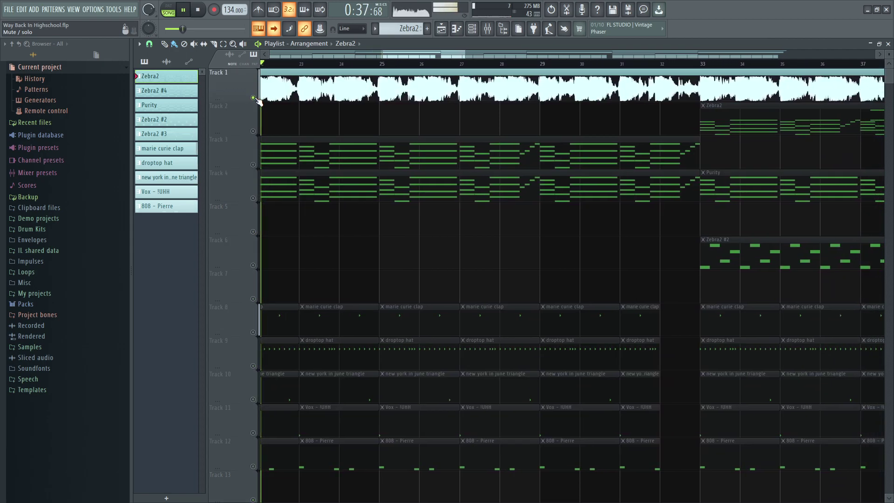
{"action": "left_click", "coordinate": [252, 98], "text": "ctrl"}
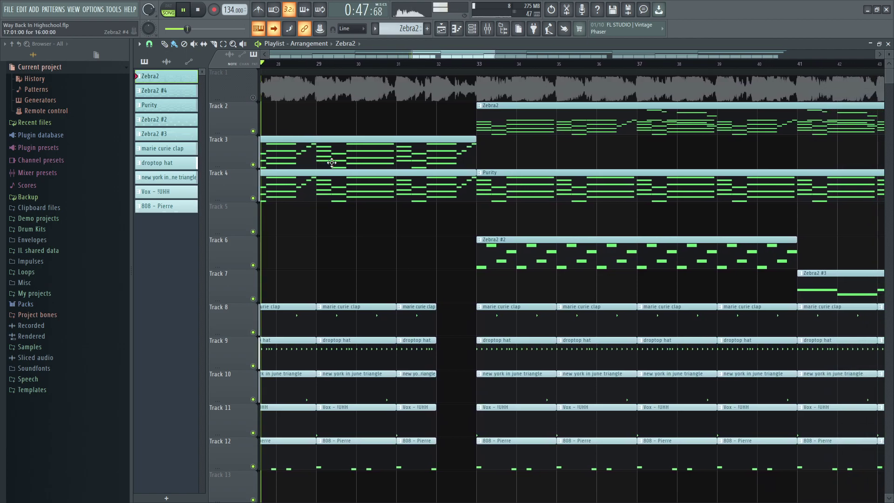
{"action": "right_click", "coordinate": [254, 99]}
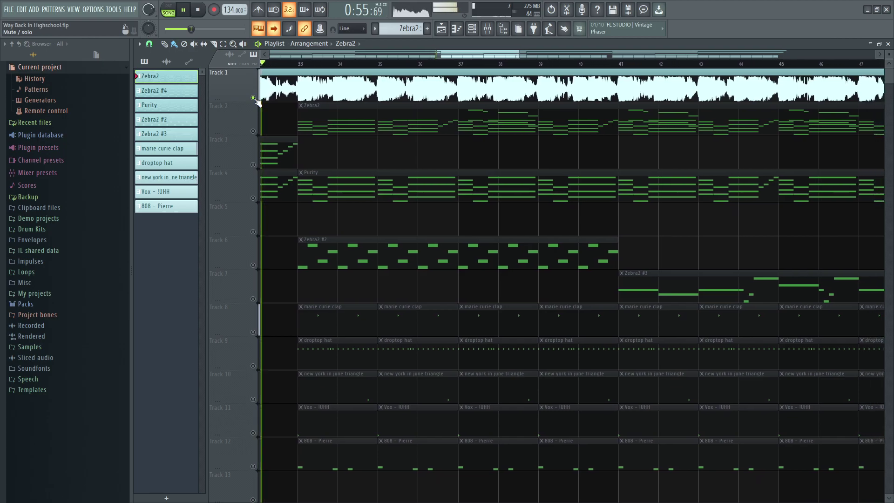
{"action": "left_click", "coordinate": [254, 98]}
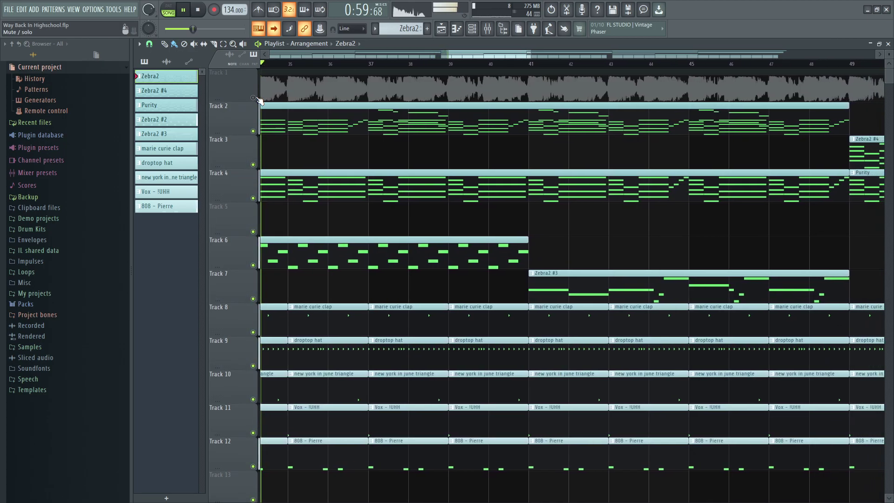
{"action": "right_click", "coordinate": [253, 98]}
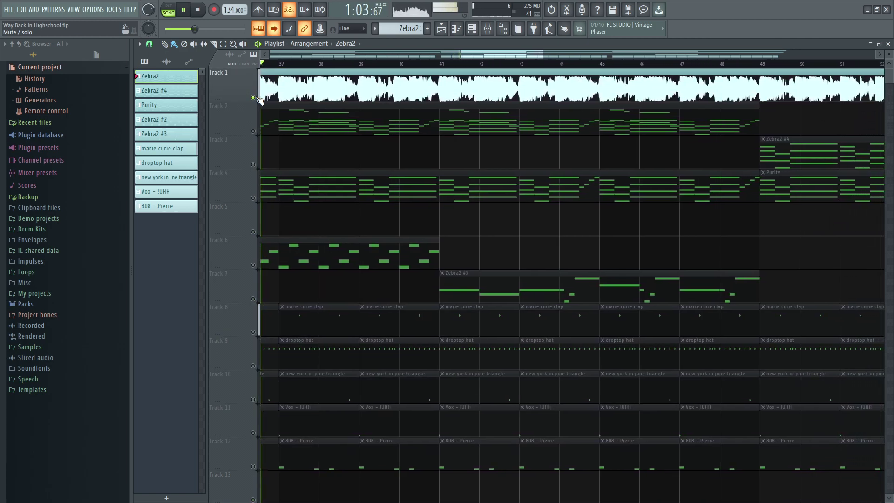
{"action": "left_click", "coordinate": [254, 97]}
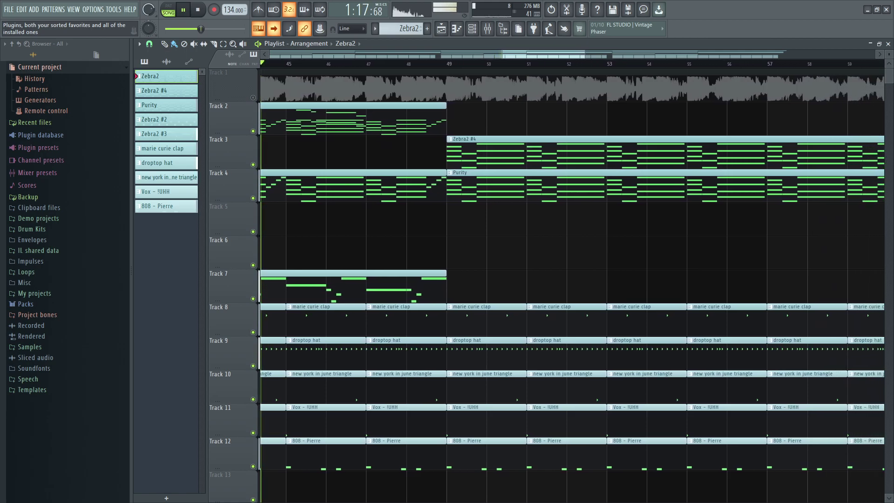
{"action": "right_click", "coordinate": [253, 98]}
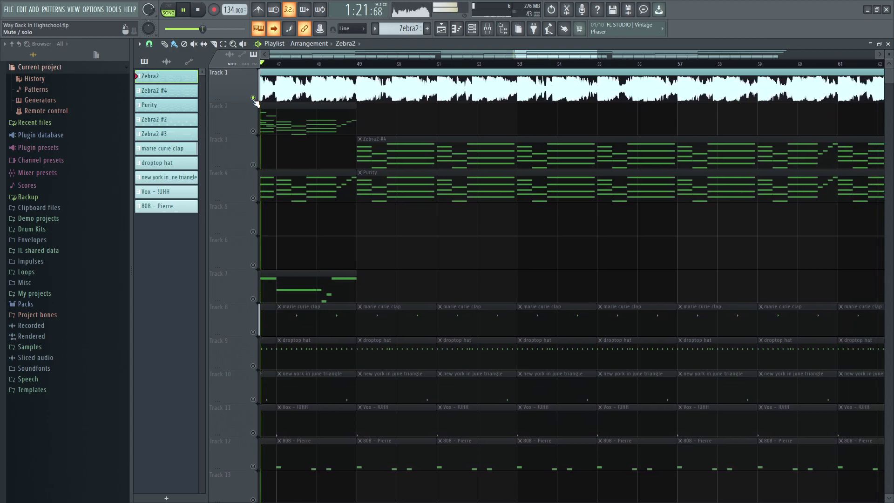
{"action": "right_click", "coordinate": [253, 98]}
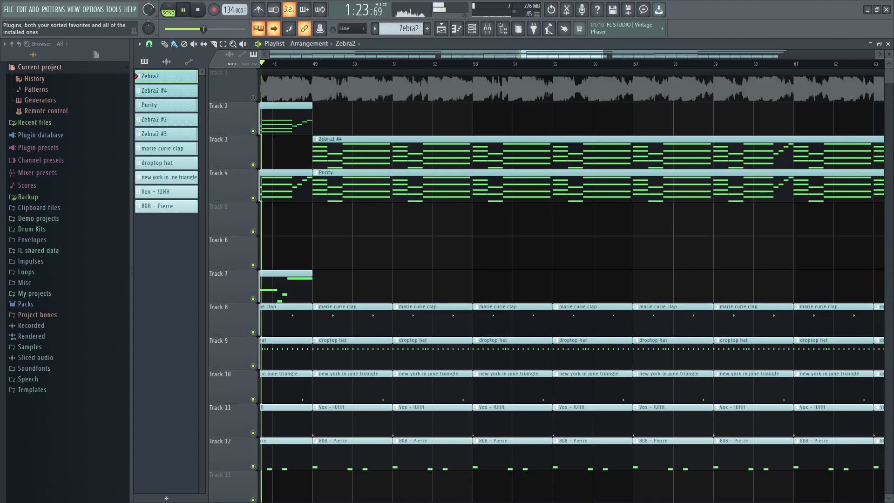